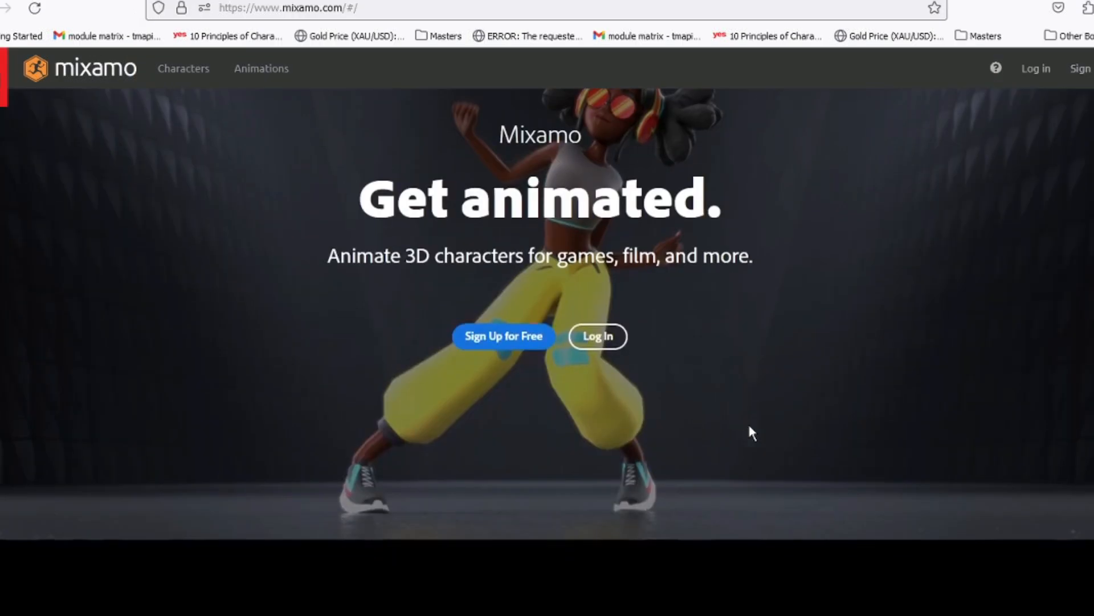
- Look through the Mixamo home page's sections on ready-made characters, automatic rigging, motion-captured animations and export options
{"action": "scroll", "coordinate": [748, 425], "scroll_direction": "down", "scroll_amount": 4}
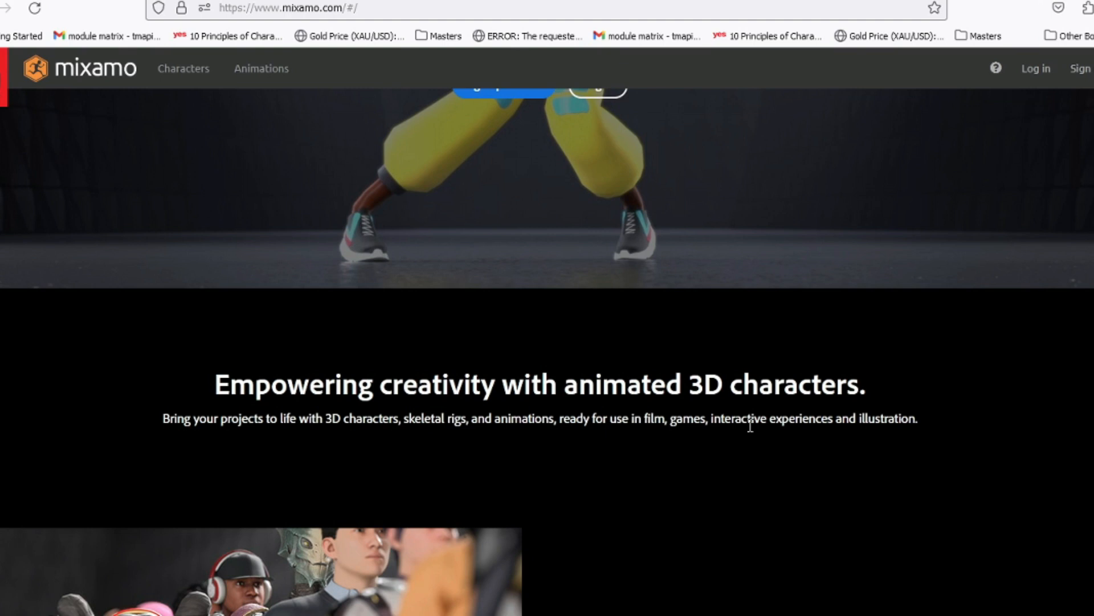
{"action": "scroll", "coordinate": [750, 425], "scroll_direction": "down", "scroll_amount": 6}
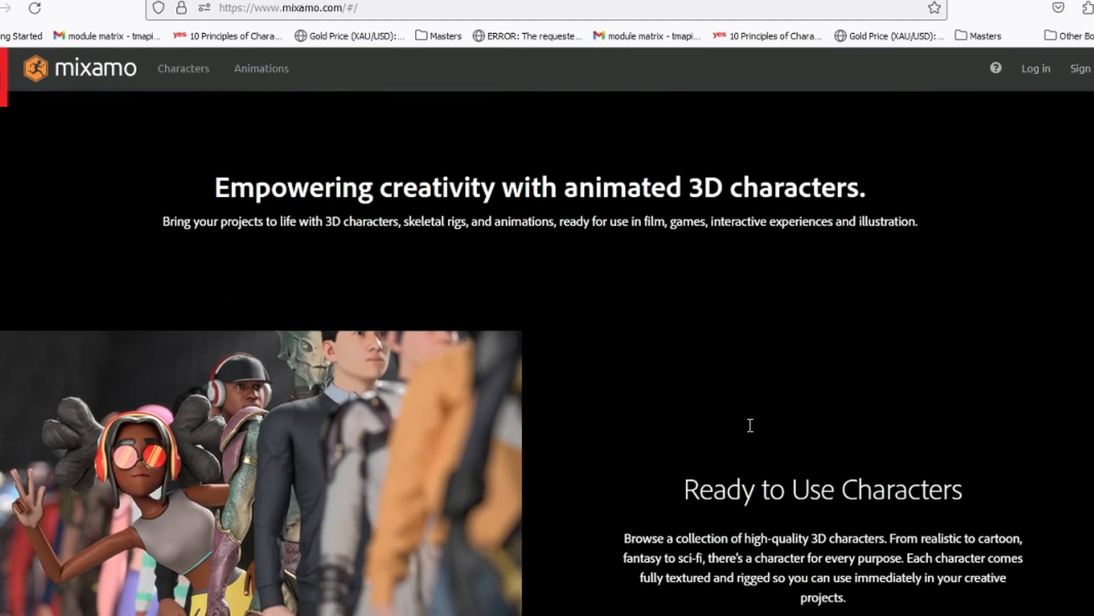
{"action": "scroll", "coordinate": [750, 425], "scroll_direction": "down", "scroll_amount": 7}
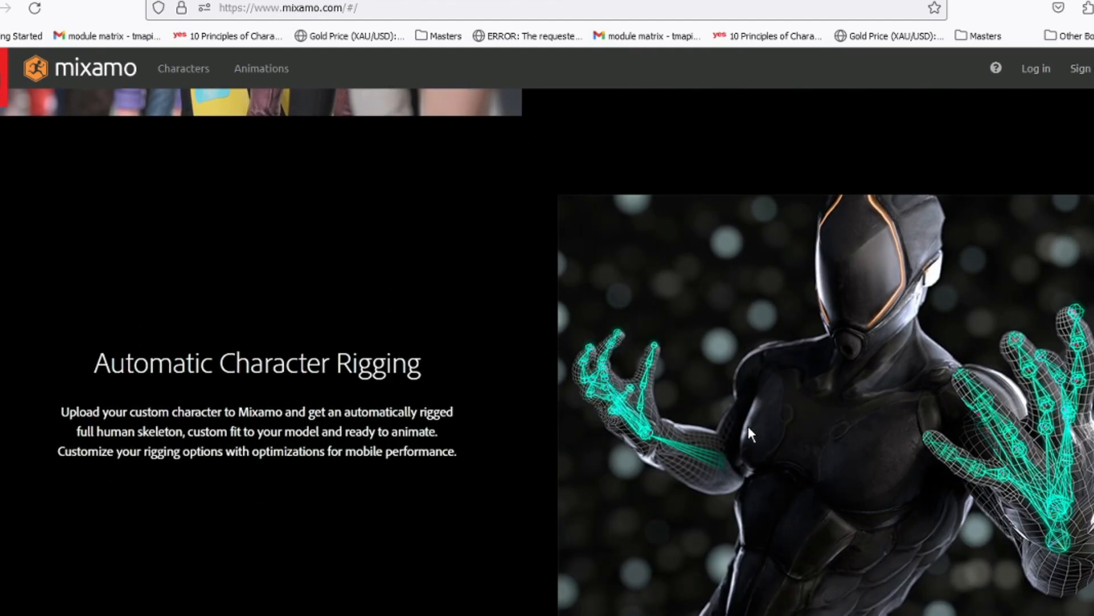
{"action": "scroll", "coordinate": [747, 425], "scroll_direction": "down", "scroll_amount": 8}
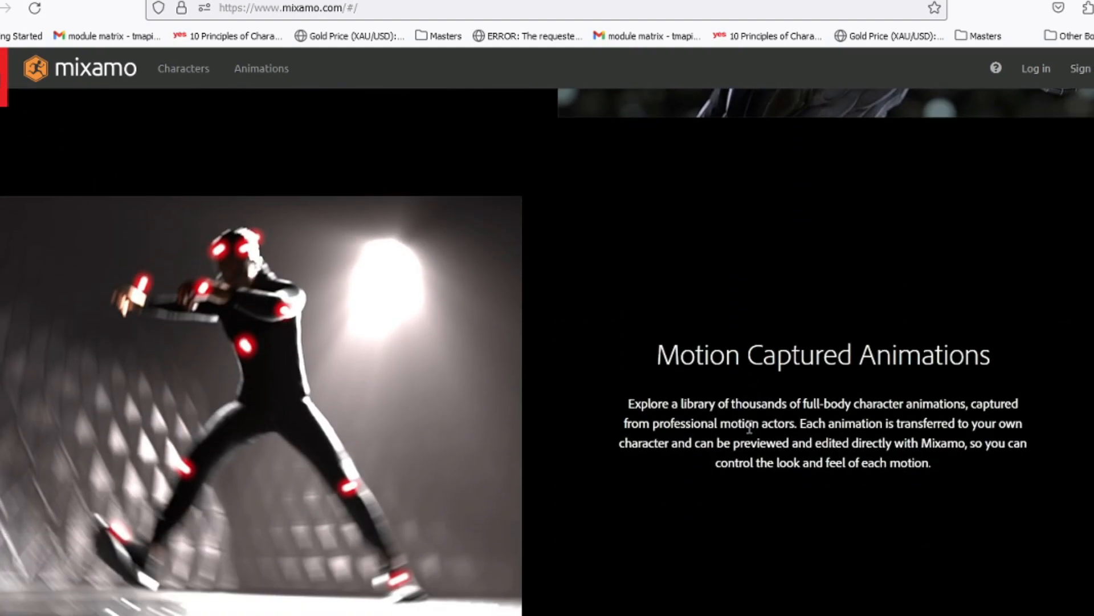
{"action": "scroll", "coordinate": [749, 427], "scroll_direction": "down", "scroll_amount": 10}
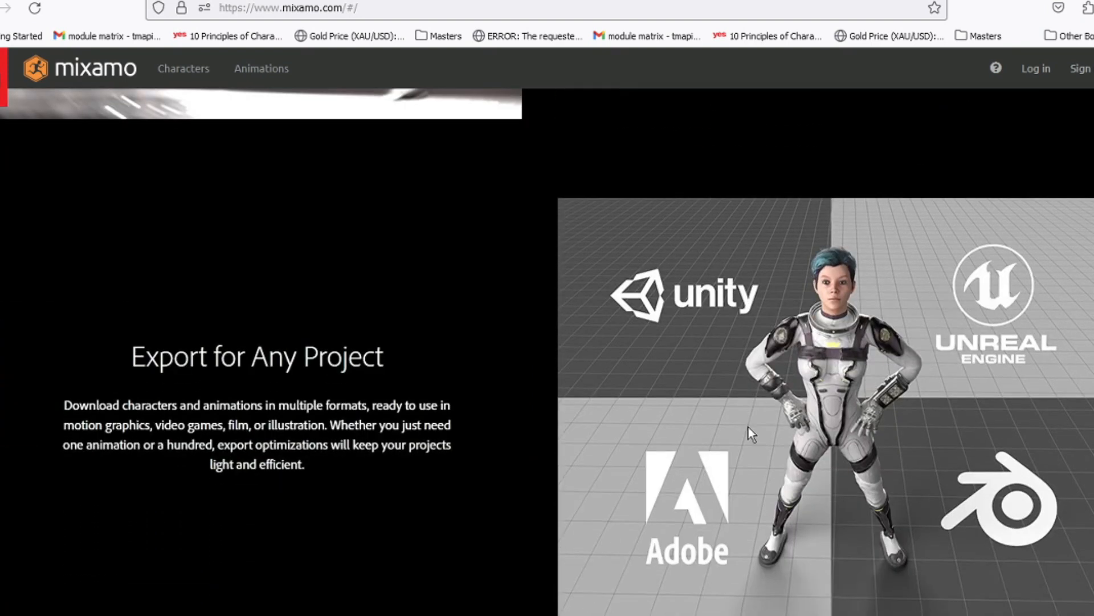
{"action": "scroll", "coordinate": [748, 427], "scroll_direction": "down", "scroll_amount": 7}
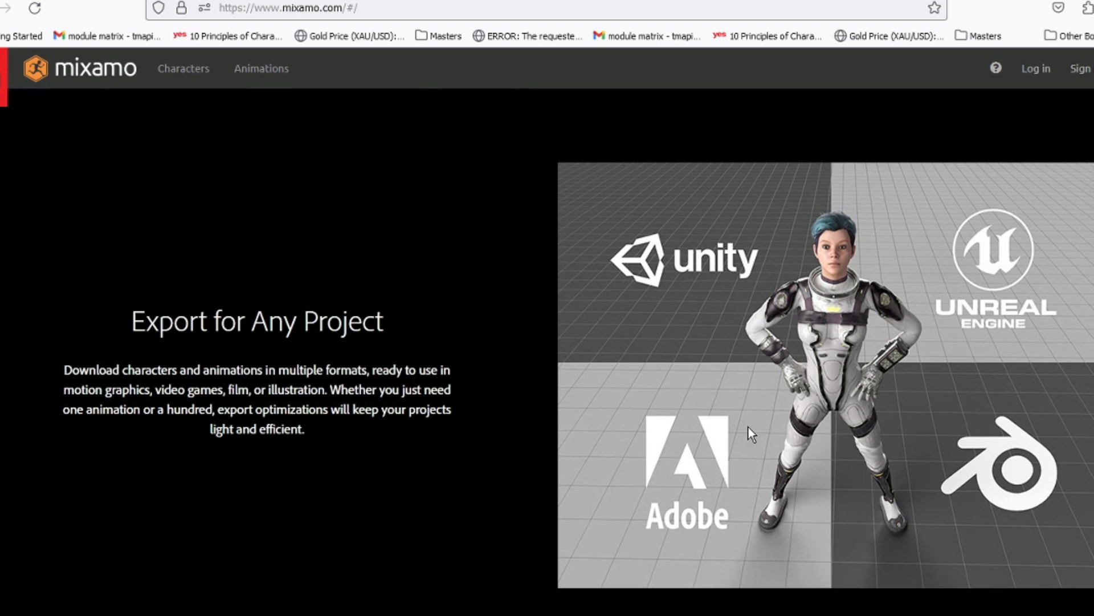
{"action": "scroll", "coordinate": [748, 427], "scroll_direction": "down", "scroll_amount": 3}
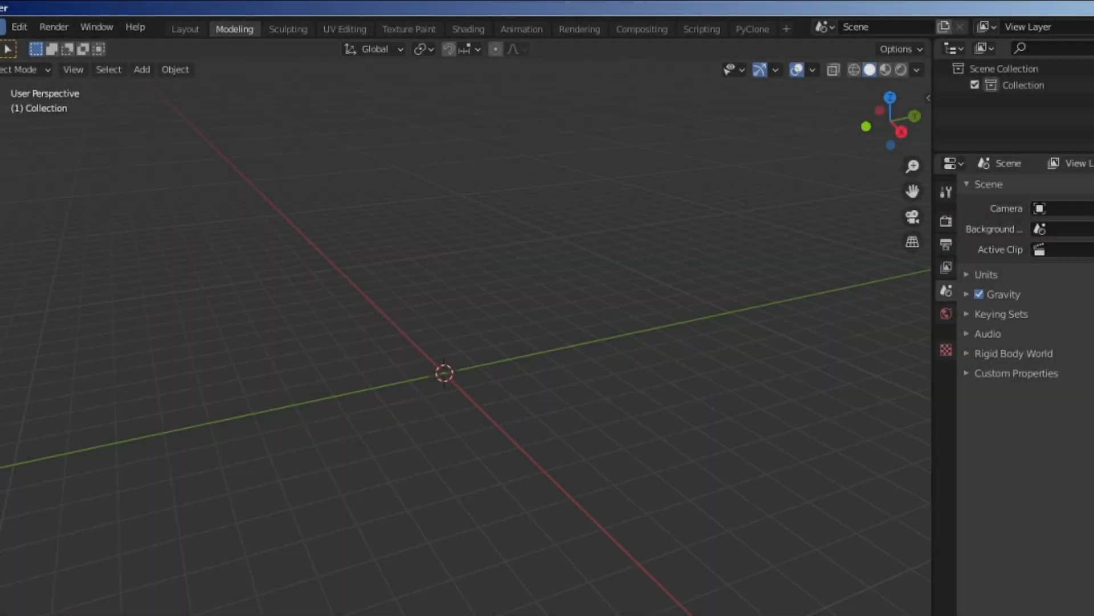
- Switch to Blender and open the recent file character model.blend
{"action": "left_click", "coordinate": [4, 27]}
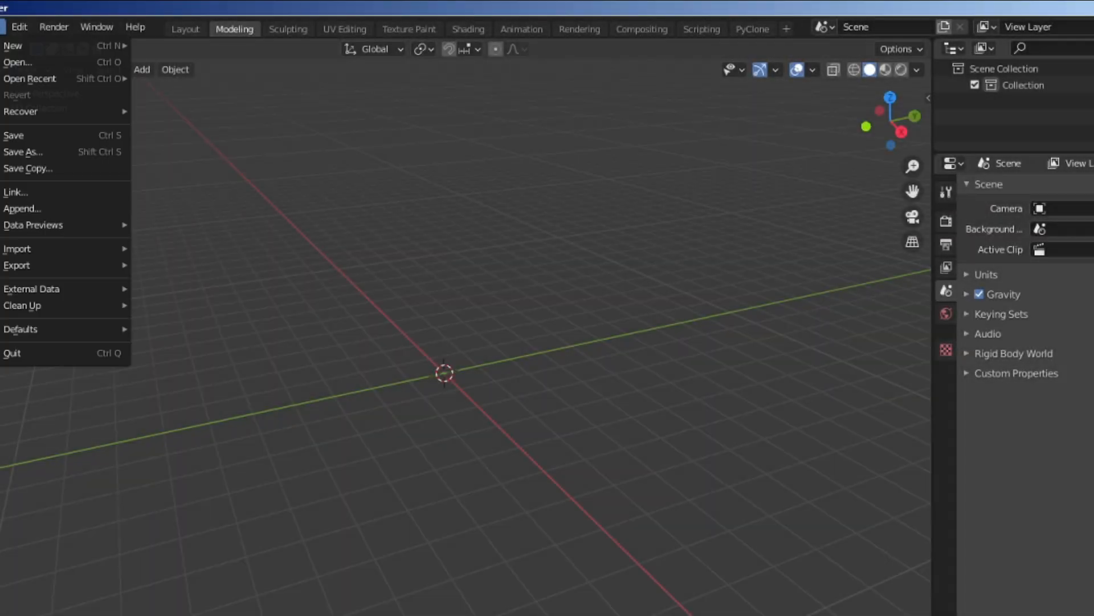
{"action": "mouse_move", "coordinate": [33, 81]}
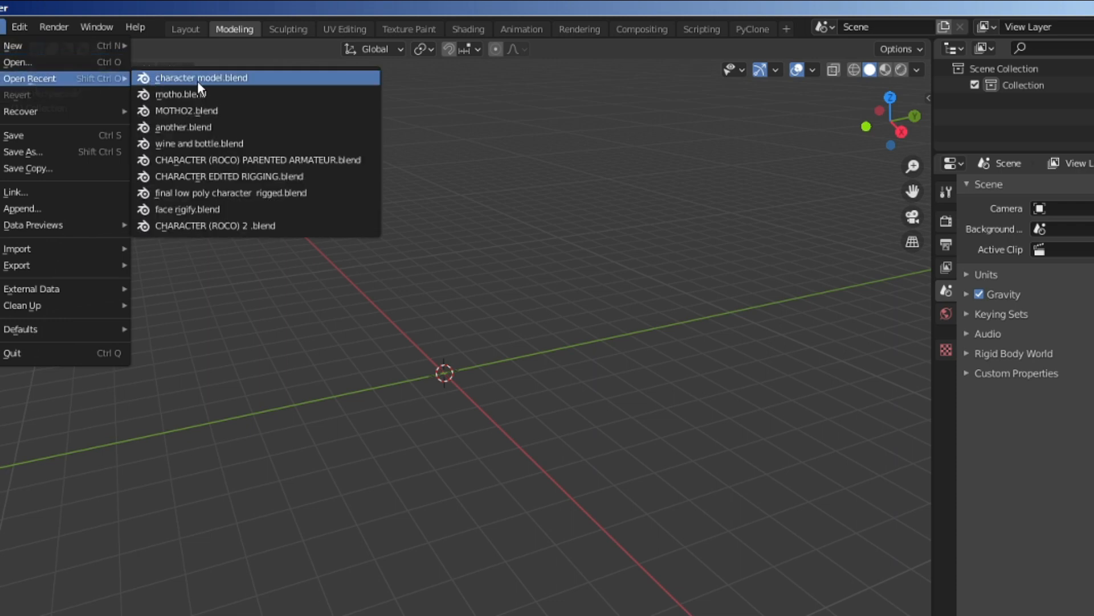
{"action": "left_click", "coordinate": [225, 77]}
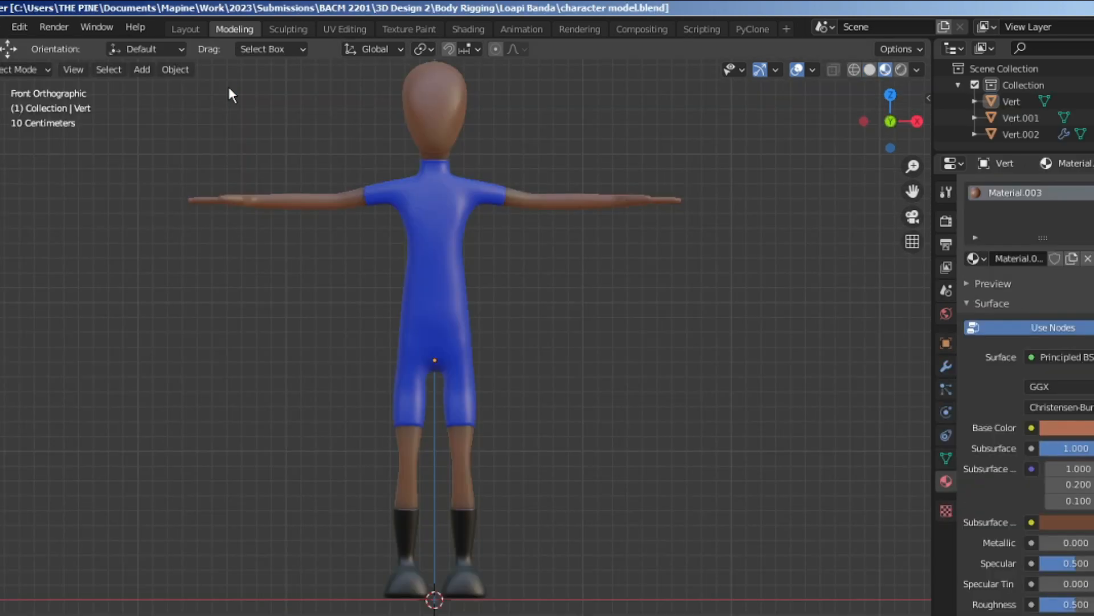
- Select all parts of the character and export them as character model.fbx to the 3D Test folder on the desktop, overwriting the existing file
{"action": "key", "text": "a"}
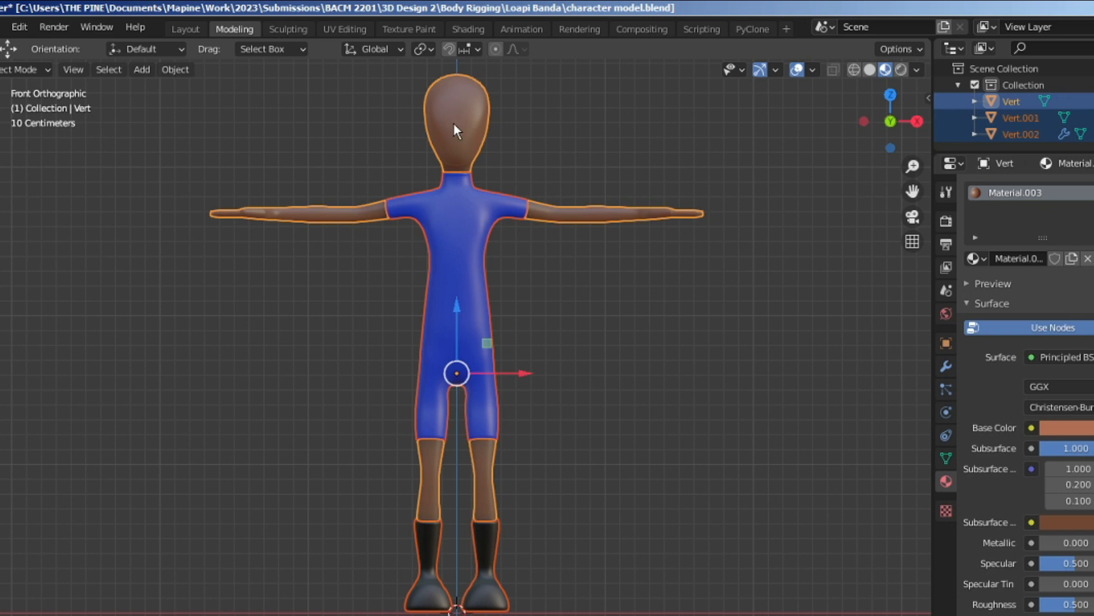
{"action": "left_click", "coordinate": [3, 27]}
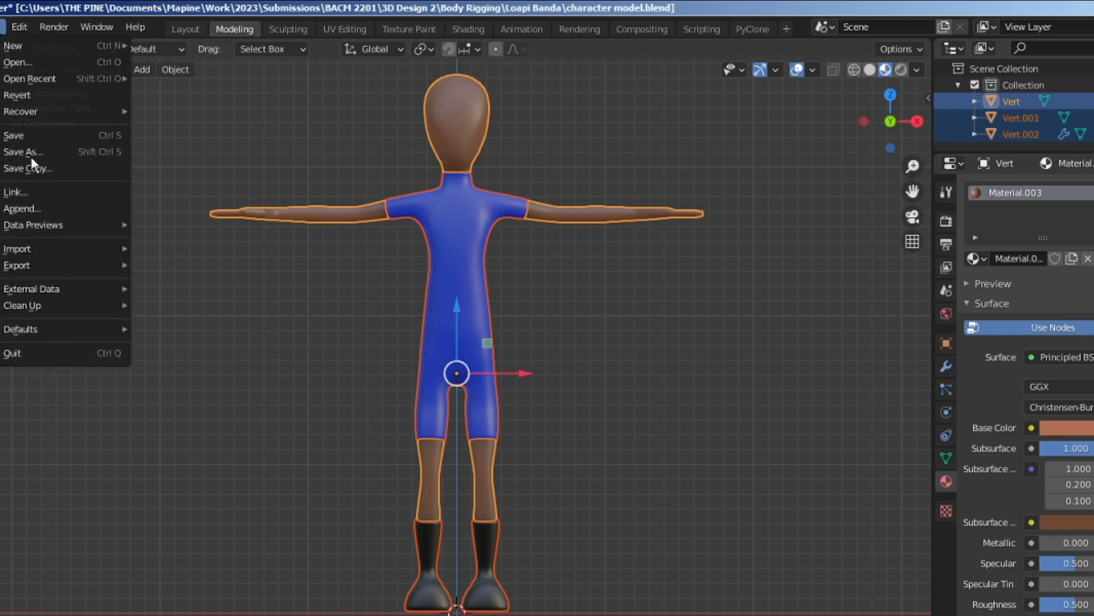
{"action": "mouse_move", "coordinate": [53, 264]}
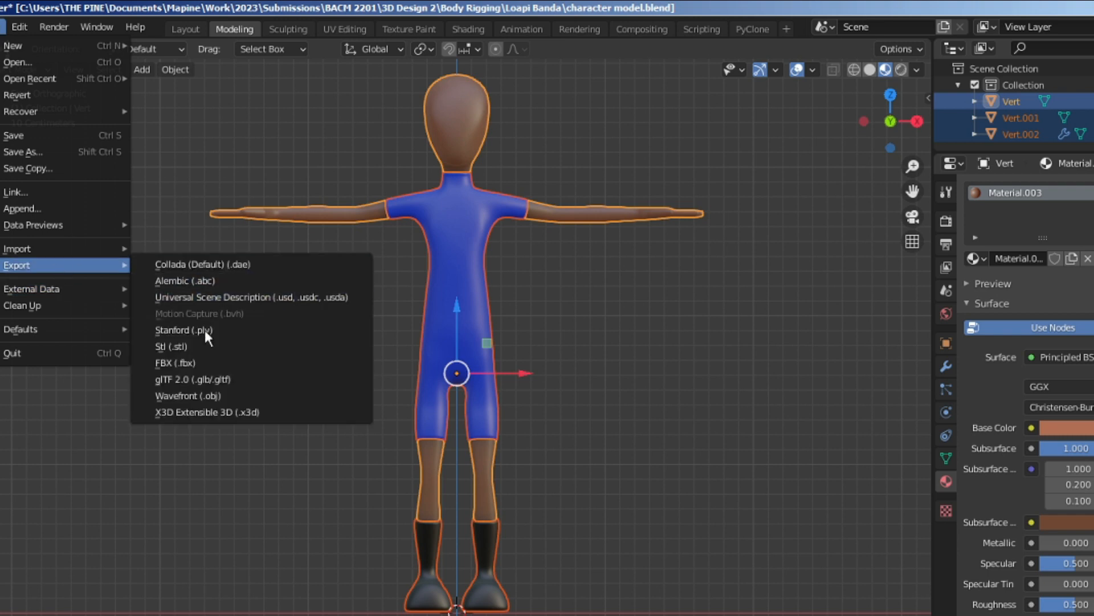
{"action": "left_click", "coordinate": [186, 365]}
{"action": "double_click", "coordinate": [378, 361]}
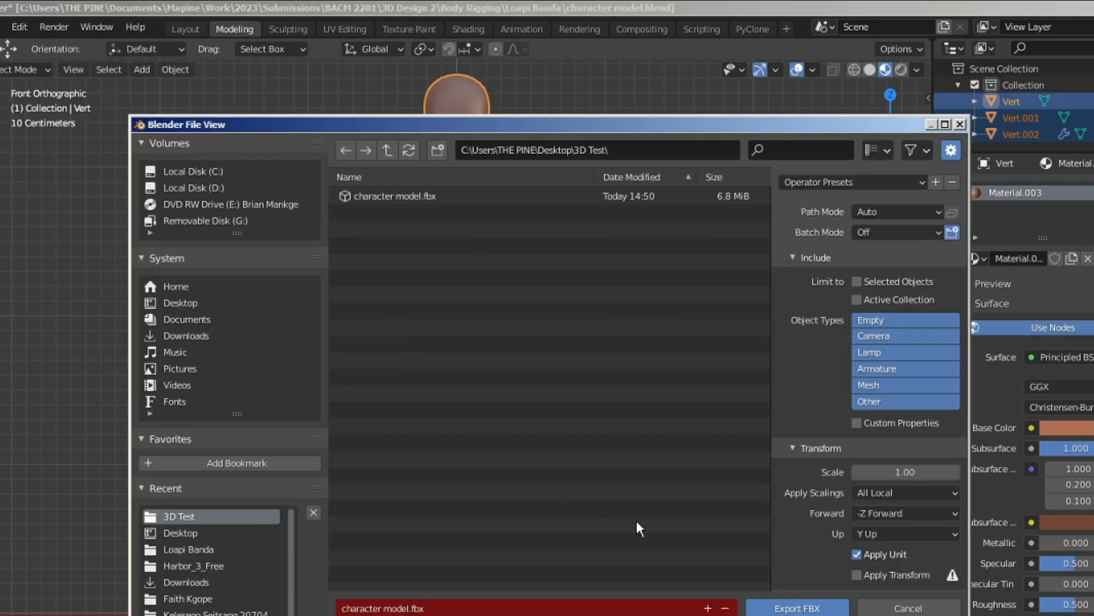
{"action": "left_click", "coordinate": [793, 608]}
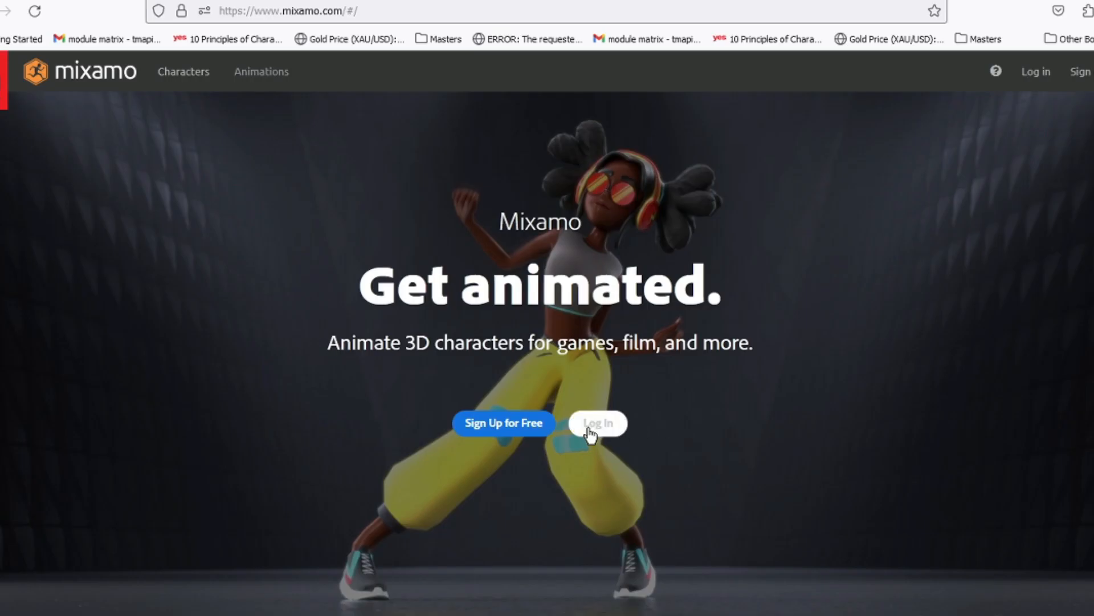
- Switch to the Mixamo website in the browser and log in with the Google account
{"action": "left_click", "coordinate": [597, 425]}
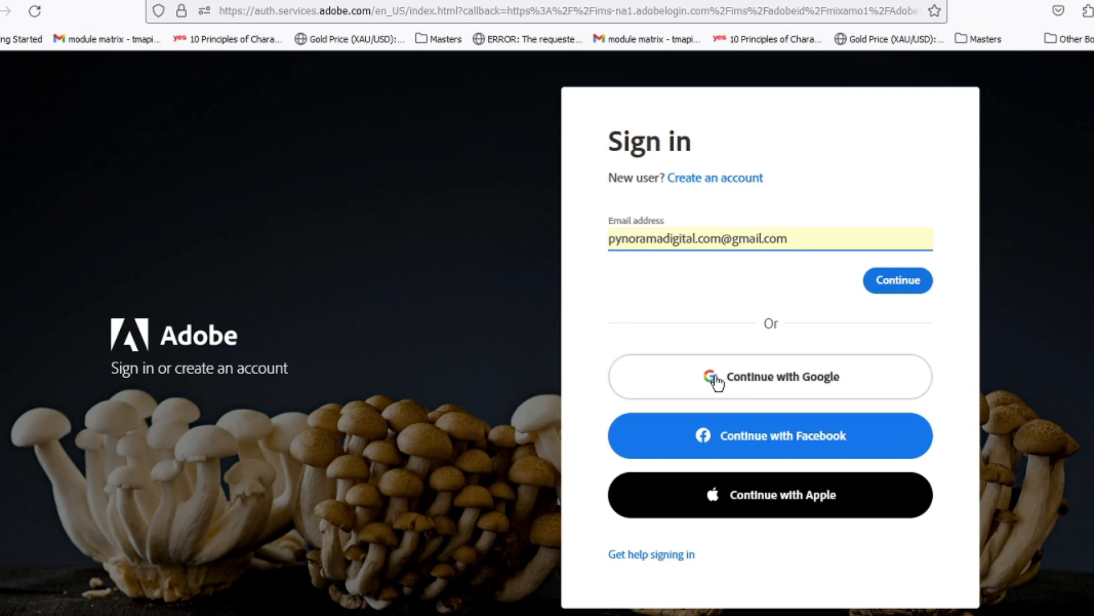
{"action": "left_click", "coordinate": [782, 378]}
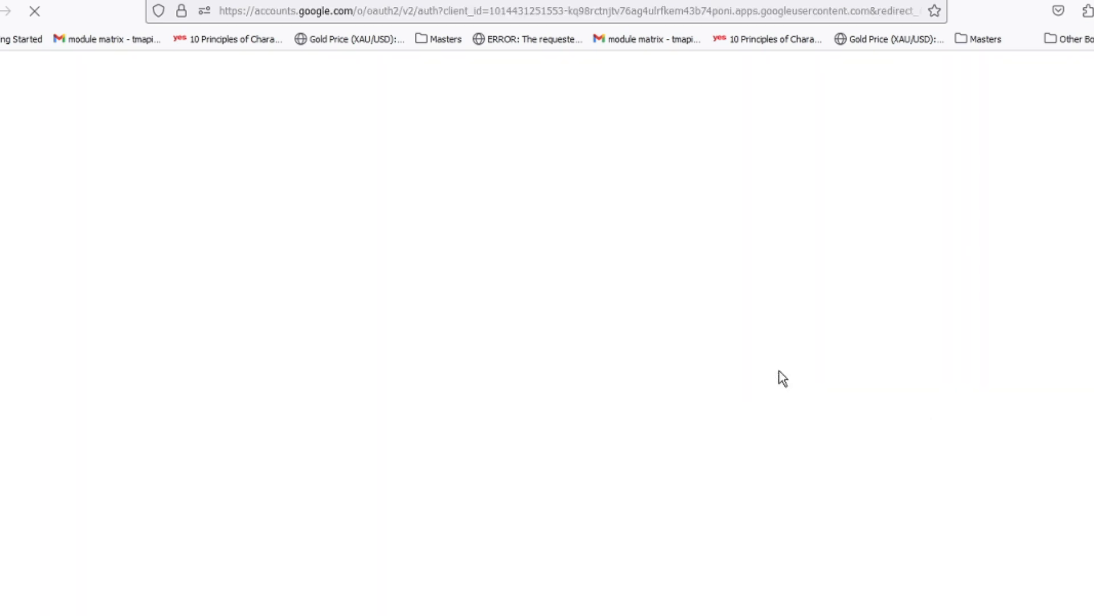
{"action": "left_click", "coordinate": [462, 327]}
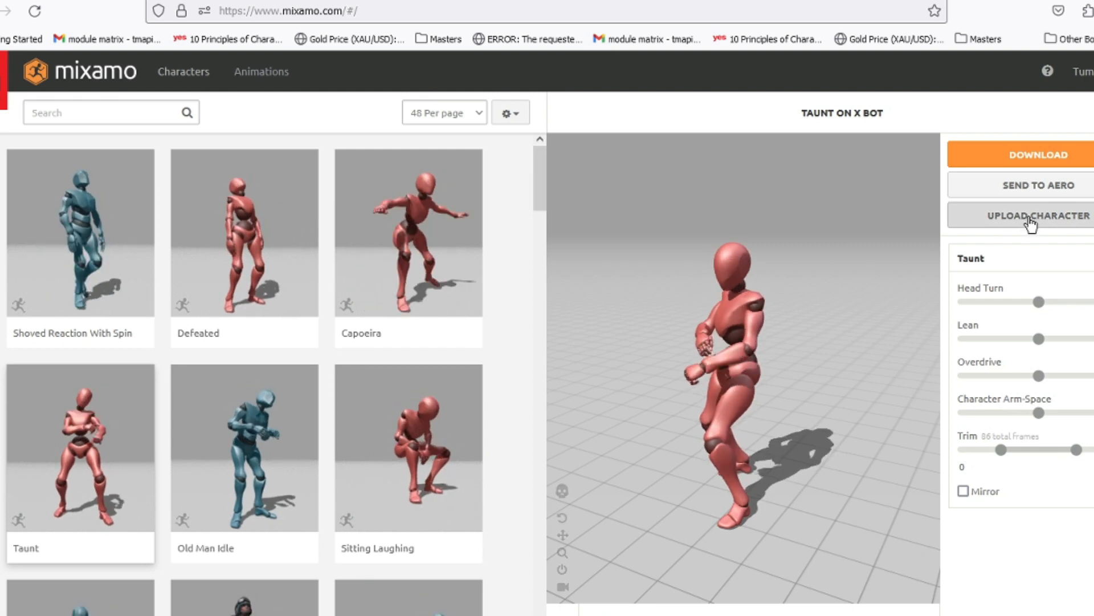
- Upload character model.fbx from the desktop's 3D Test folder as a new Mixamo character
{"action": "left_click", "coordinate": [1030, 220]}
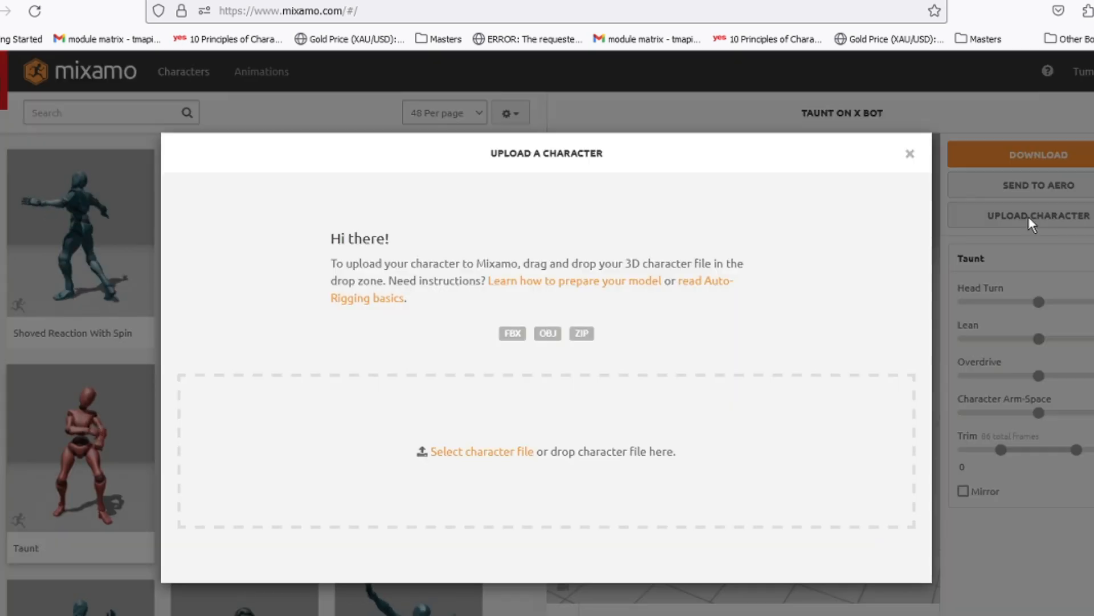
{"action": "left_click", "coordinate": [516, 454]}
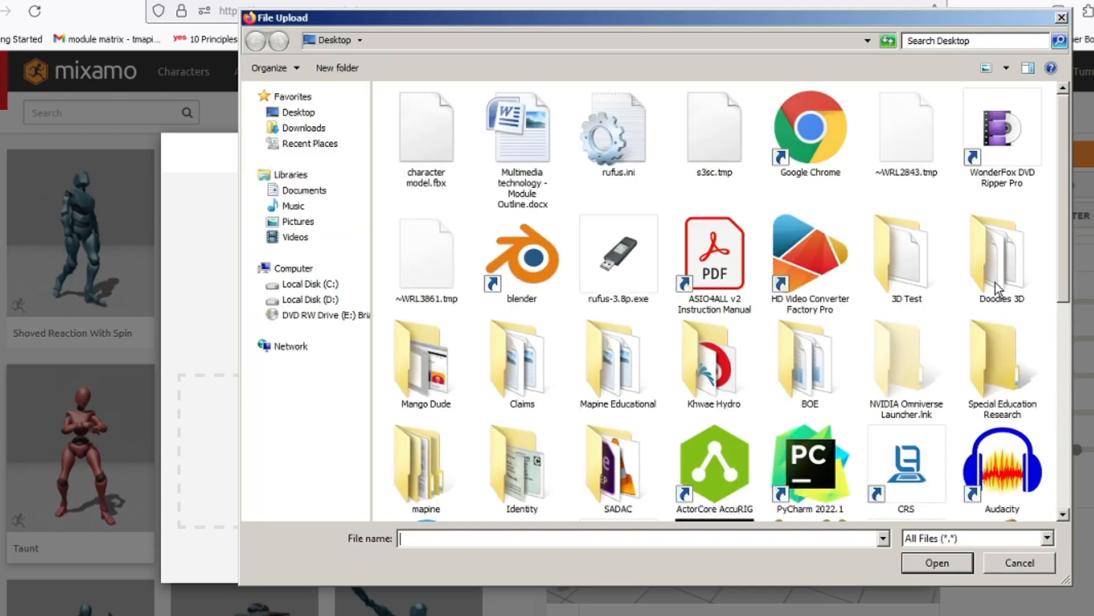
{"action": "double_click", "coordinate": [917, 263]}
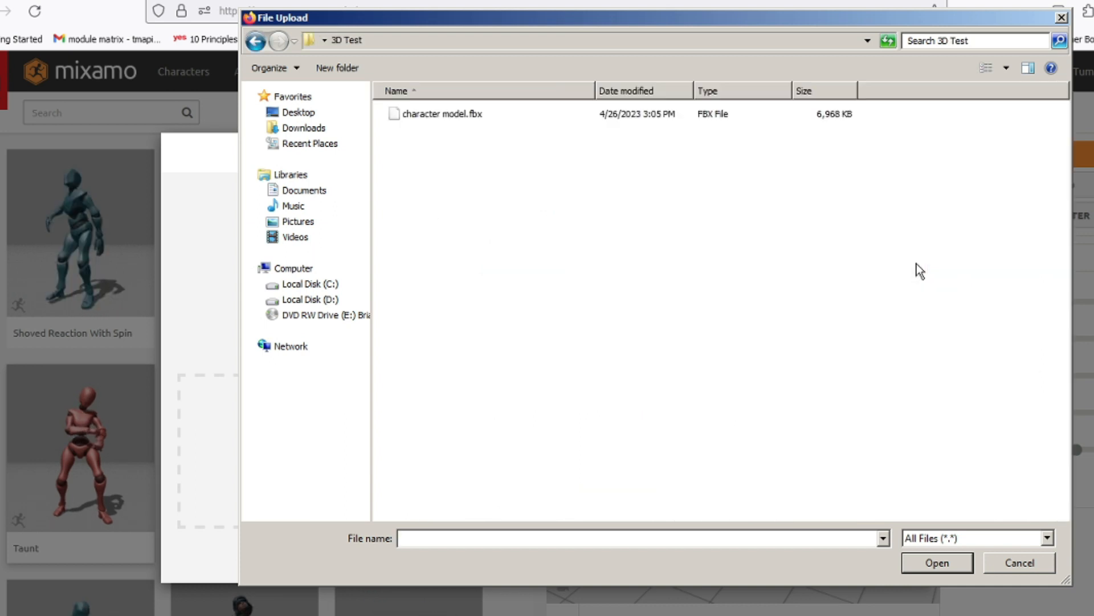
{"action": "left_click", "coordinate": [435, 115]}
{"action": "left_click", "coordinate": [936, 563]}
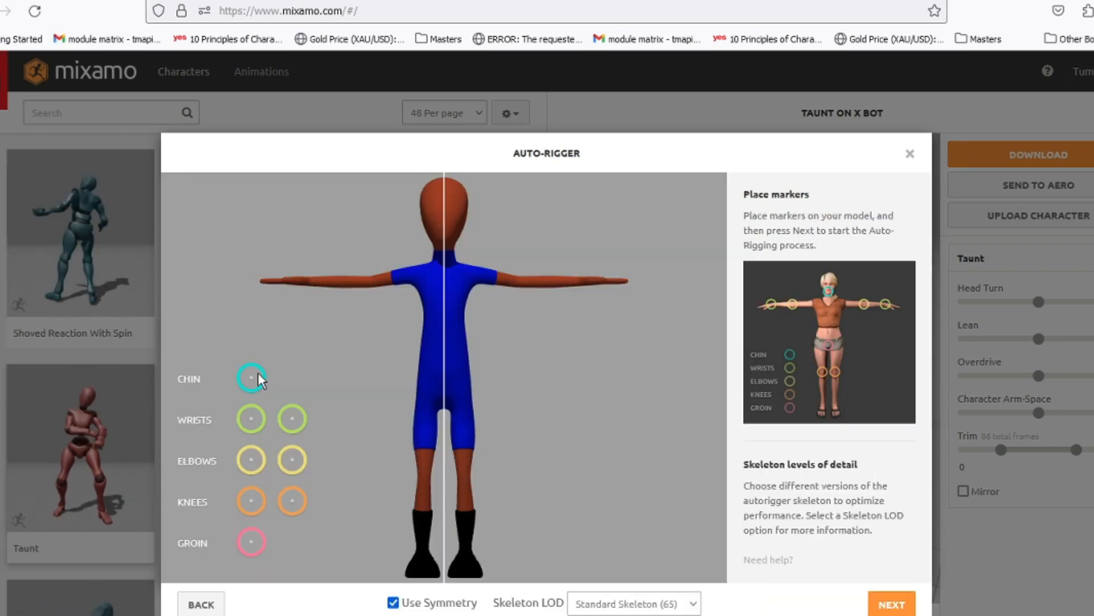
- Place the chin, wrist, elbow, knee and groin markers symmetrically on the character, and auto-rig it with the Standard Skeleton (65), accepting the result
{"action": "mouse_move", "coordinate": [258, 380]}
{"action": "left_mouse_down"}
{"action": "mouse_move", "coordinate": [342, 342]}
{"action": "mouse_move", "coordinate": [444, 237]}
{"action": "left_mouse_up"}
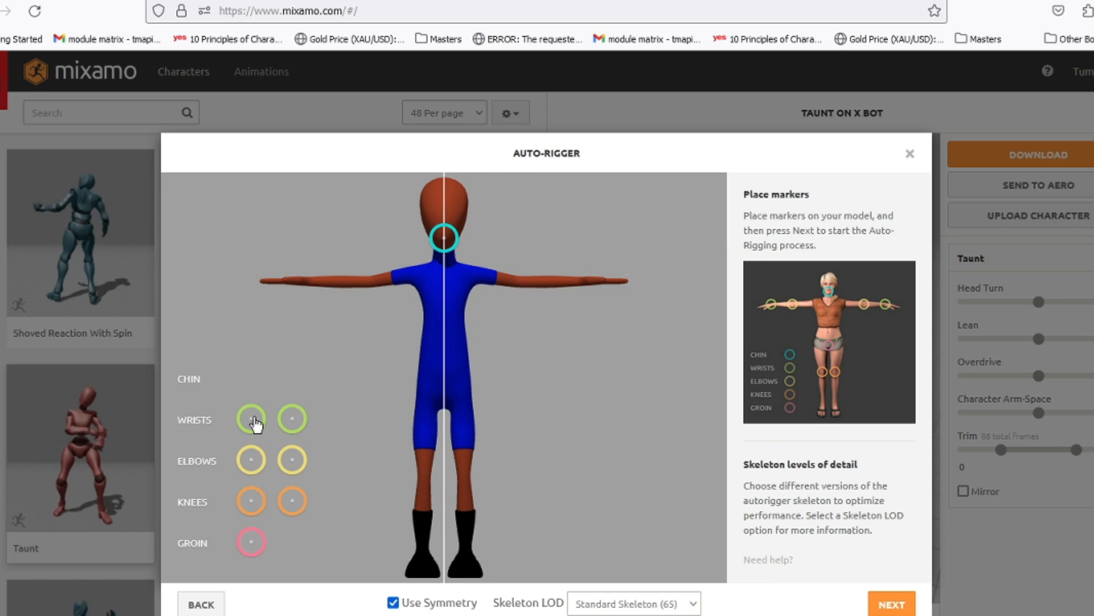
{"action": "left_click_drag", "start_coordinate": [358, 394], "coordinate": [579, 287]}
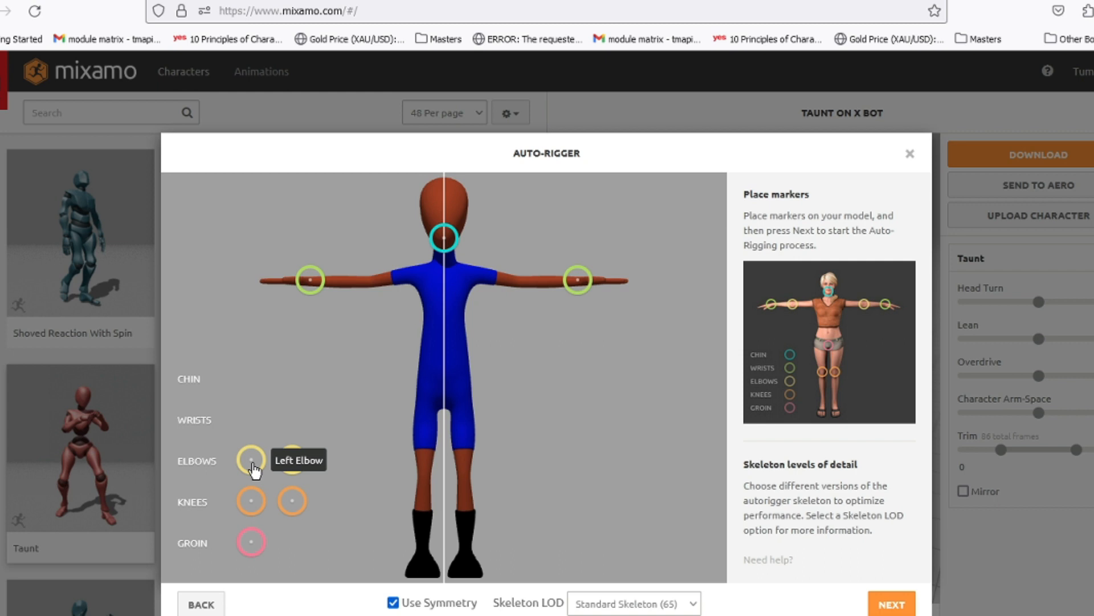
{"action": "left_click_drag", "start_coordinate": [251, 460], "coordinate": [520, 285]}
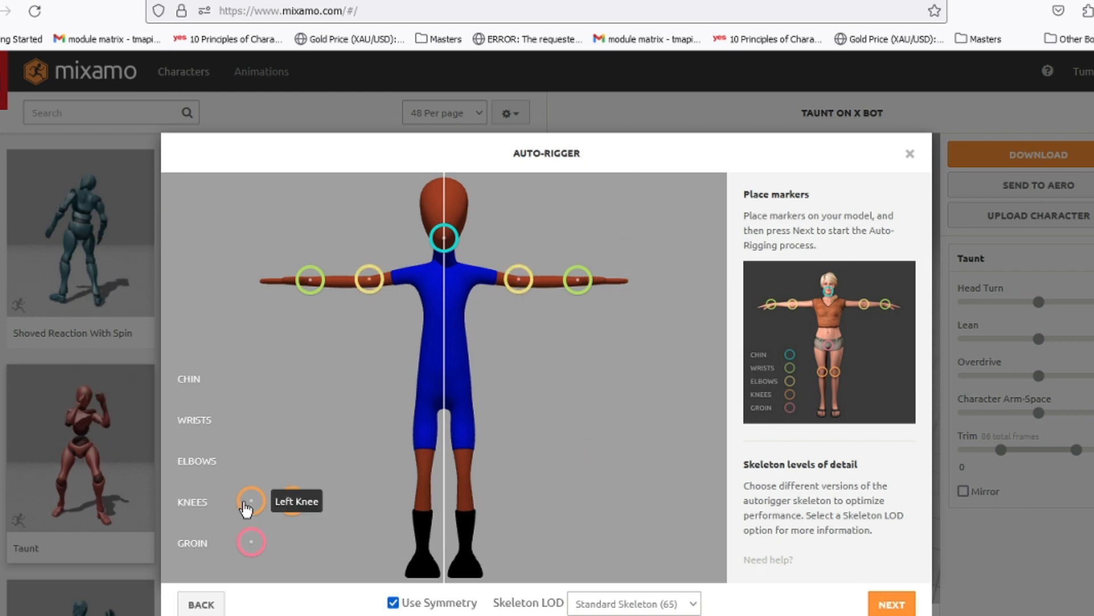
{"action": "left_click_drag", "start_coordinate": [251, 501], "coordinate": [465, 486]}
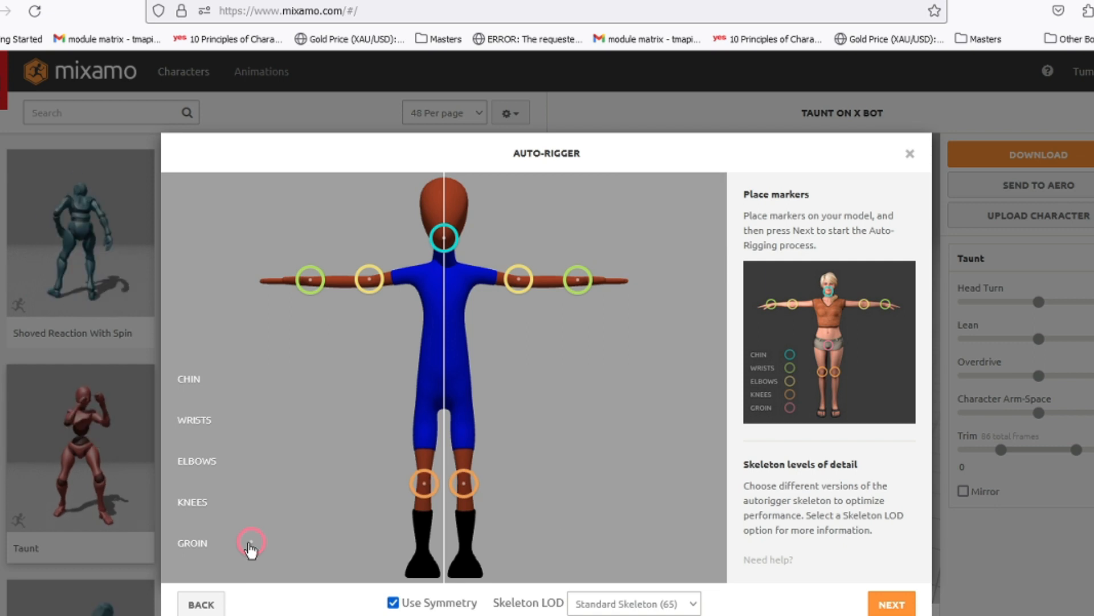
{"action": "left_click_drag", "start_coordinate": [401, 449], "coordinate": [444, 393]}
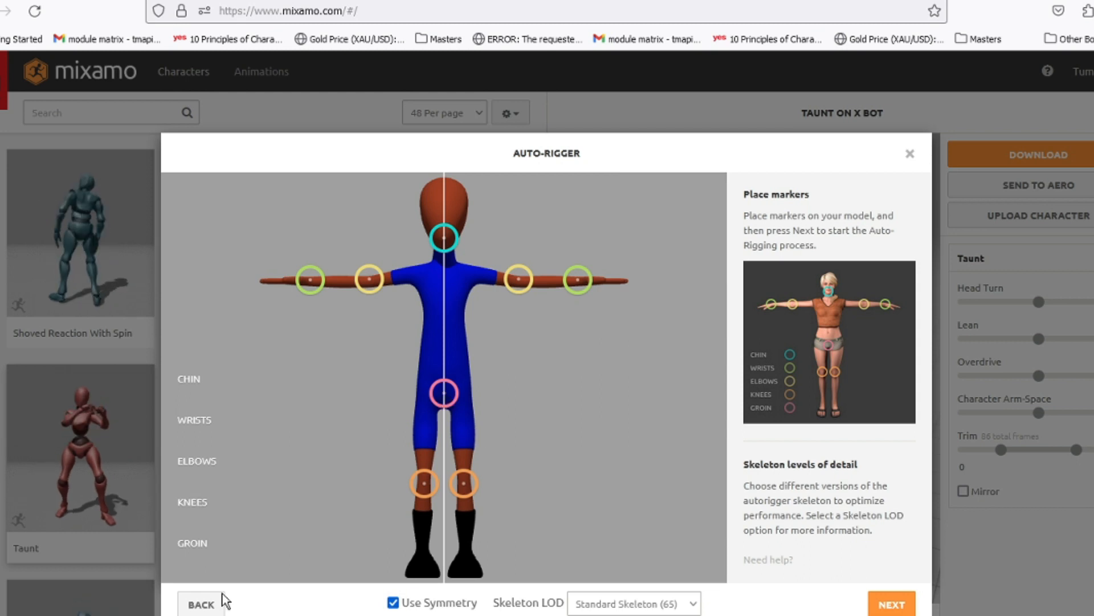
{"action": "left_click", "coordinate": [889, 605]}
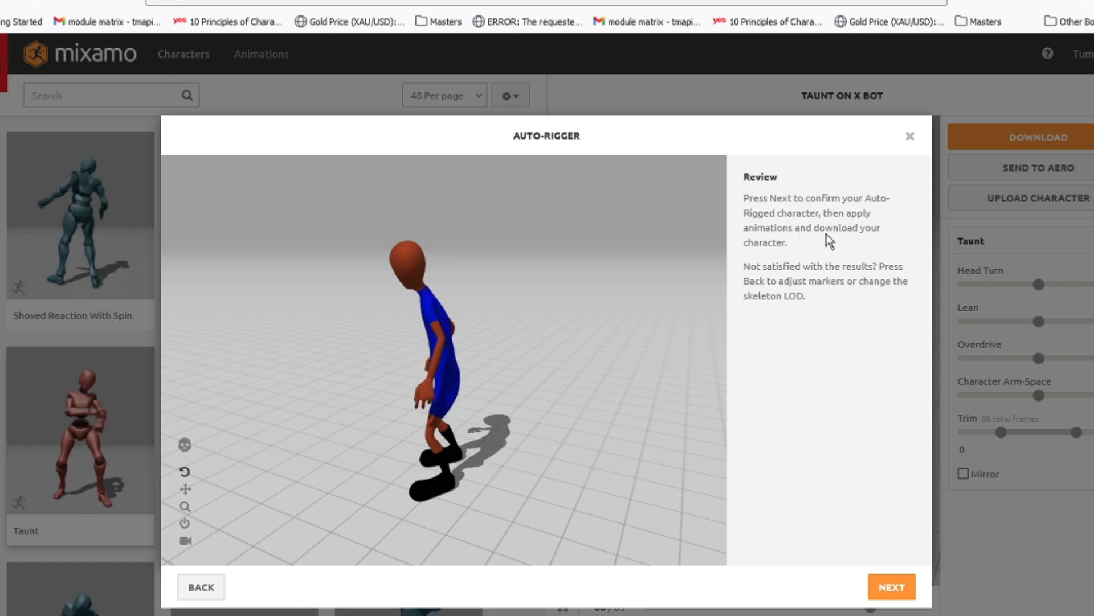
{"action": "left_click", "coordinate": [883, 589]}
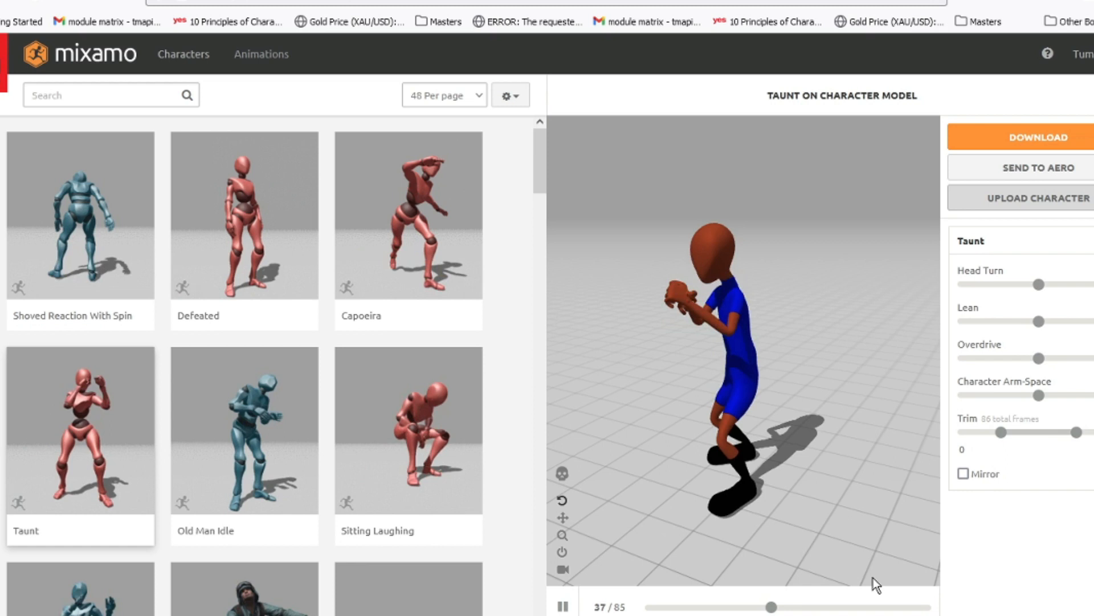
- Apply the Capoeira animation to the character and download it as FBX Binary with skin, 30 frames per second and no keyframe reduction
{"action": "left_click", "coordinate": [479, 211]}
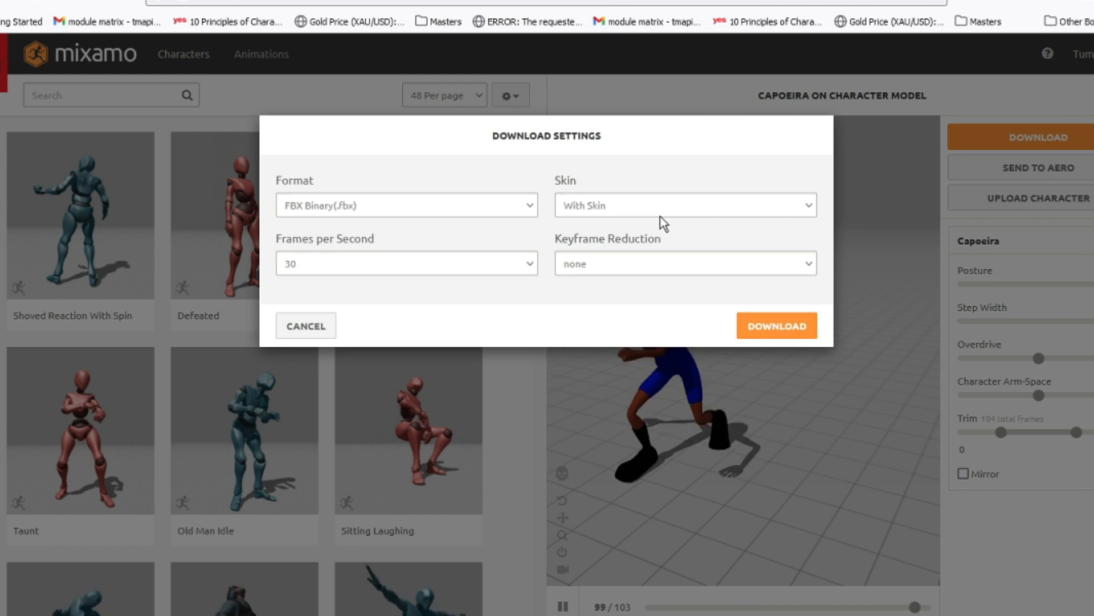
{"action": "left_click", "coordinate": [788, 330]}
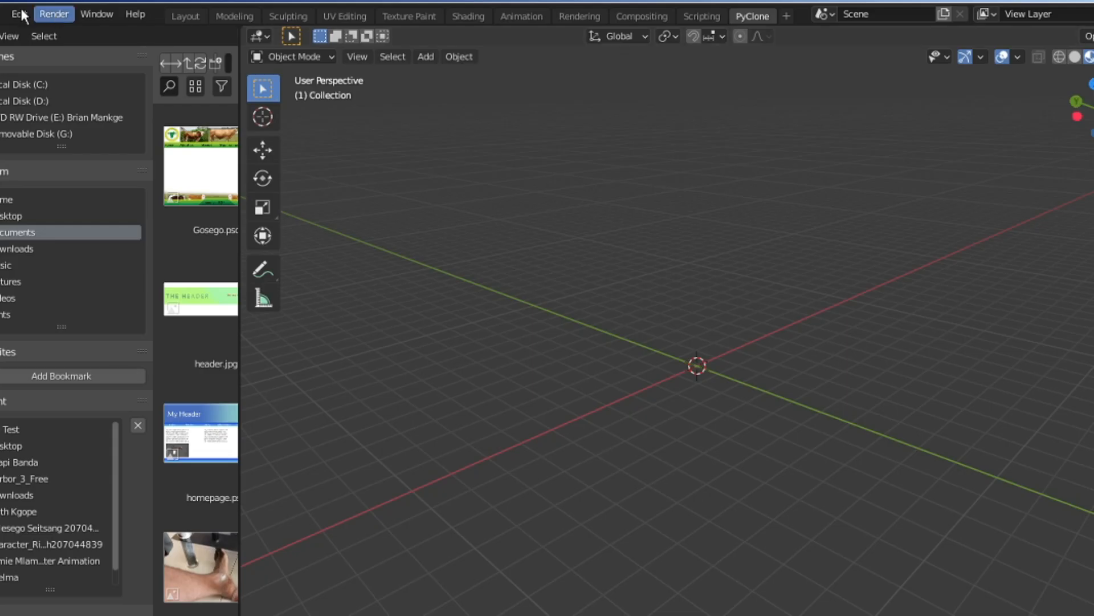
- Switch to Blender and import Capoeira.fbx from the Downloads folder into the empty scene
{"action": "left_click", "coordinate": [5, 14]}
{"action": "mouse_move", "coordinate": [34, 234]}
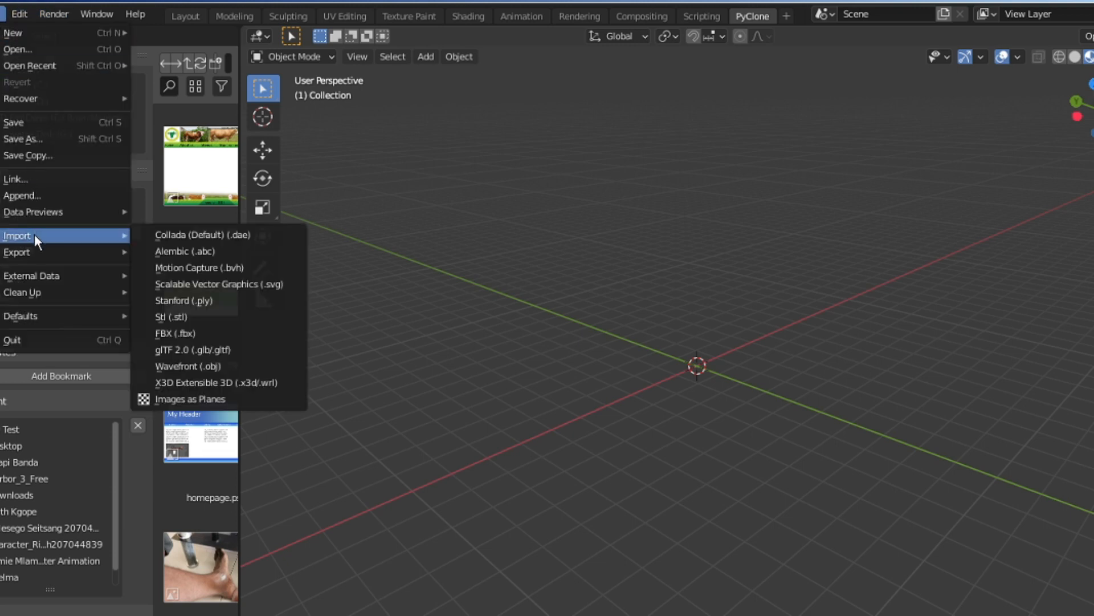
{"action": "left_click", "coordinate": [177, 333]}
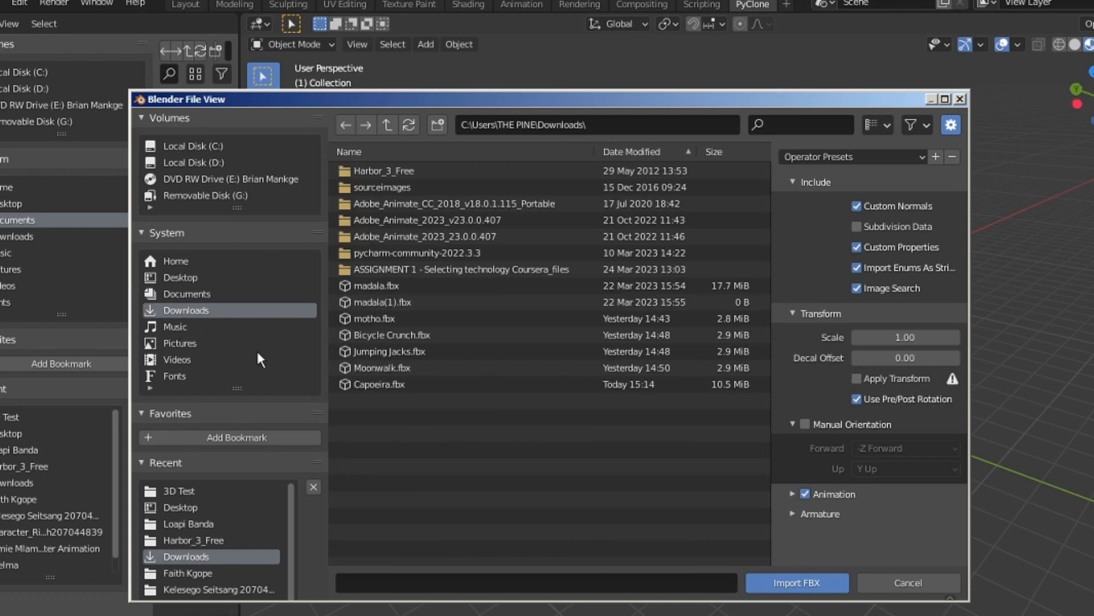
{"action": "left_click", "coordinate": [379, 385]}
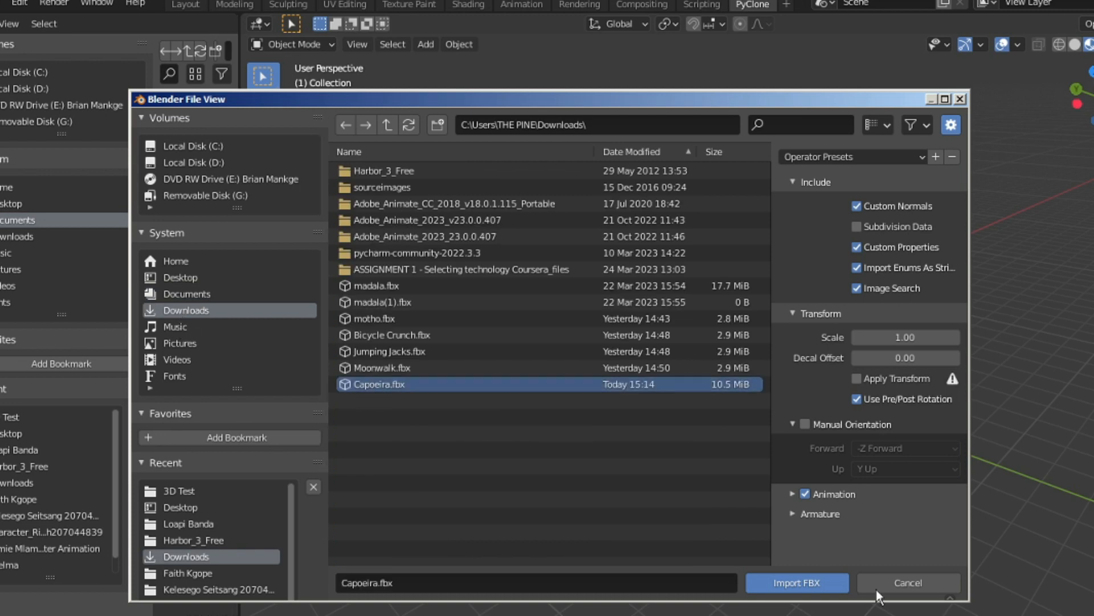
{"action": "left_click", "coordinate": [816, 584]}
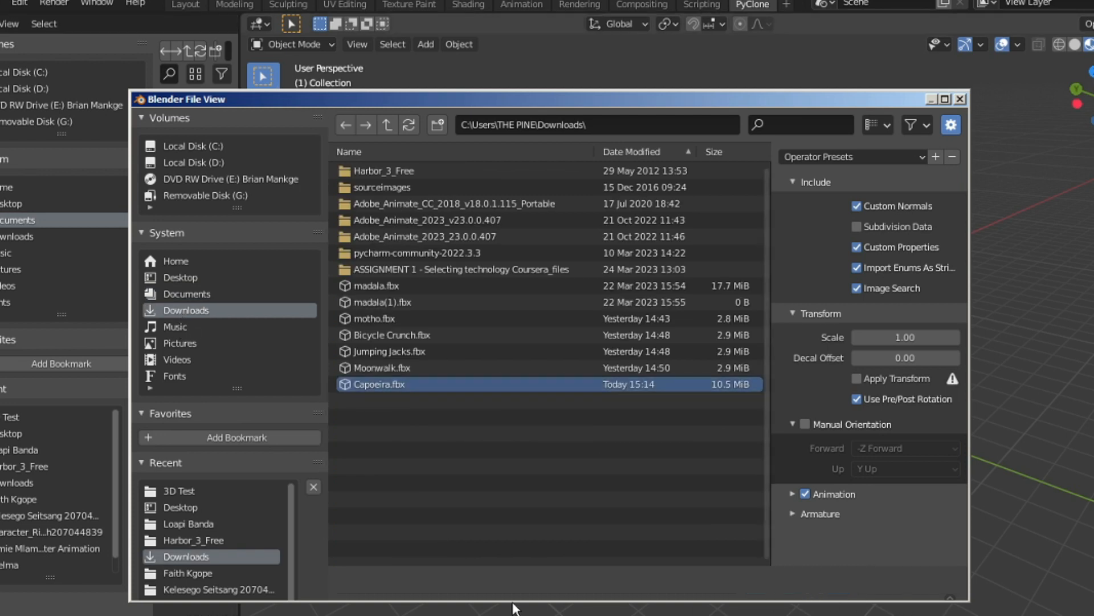